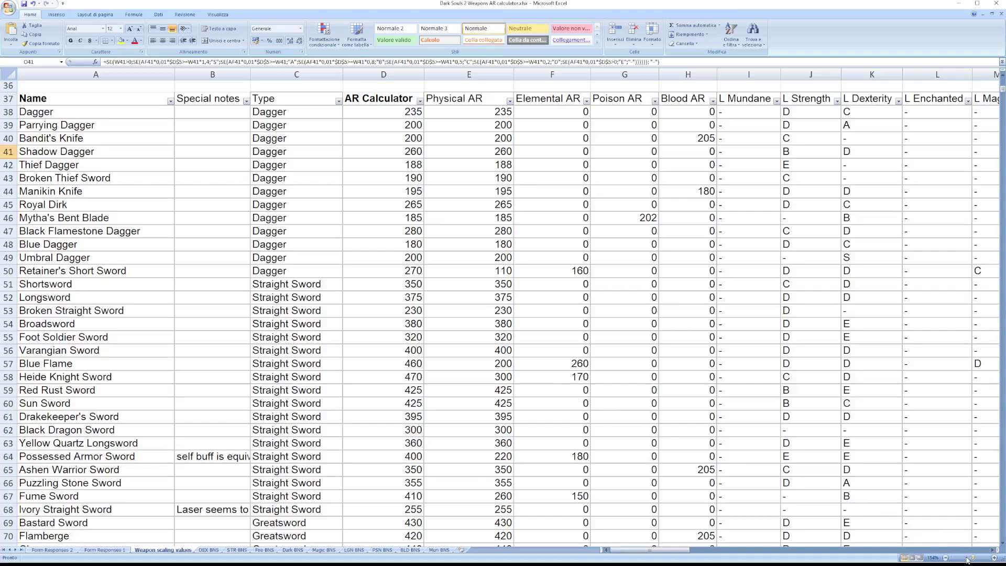
Zoom out and inspect the AR formulas for Bandit's Knife and Thief Dagger.
left_click_drag(968, 560, 965, 558)
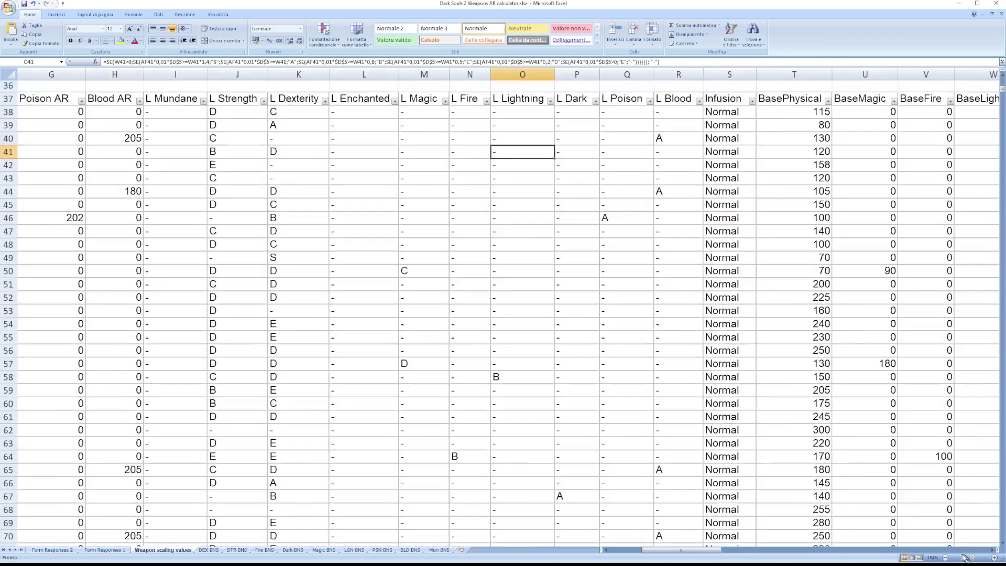
left_click_drag(679, 550, 644, 551)
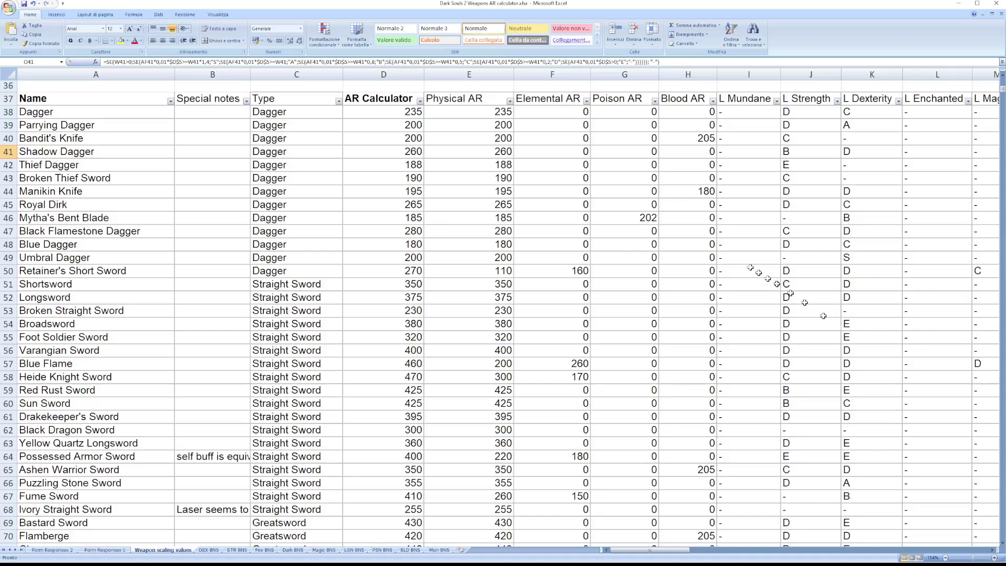
left_click(367, 142)
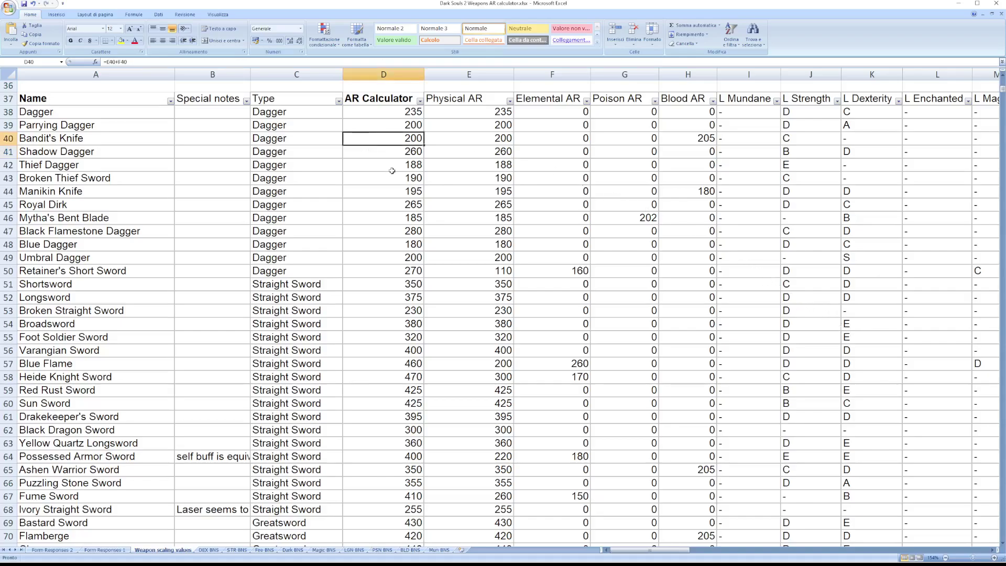
left_click(459, 162)
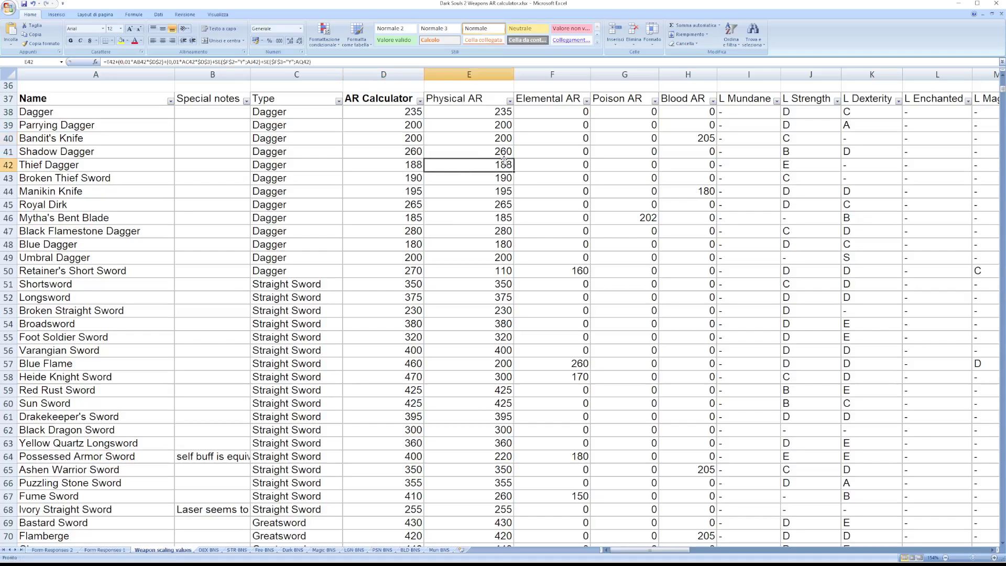
left_click(571, 157)
left_click(636, 167)
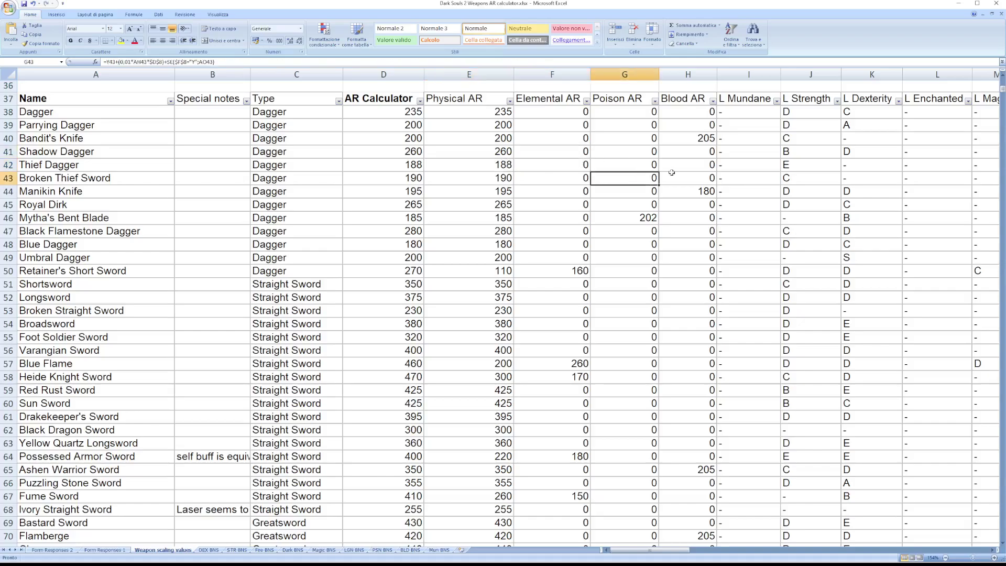
left_click(683, 168)
Inspect the L Fire scaling formula and bring the weapon names back into view.
left_click_drag(680, 551, 712, 553)
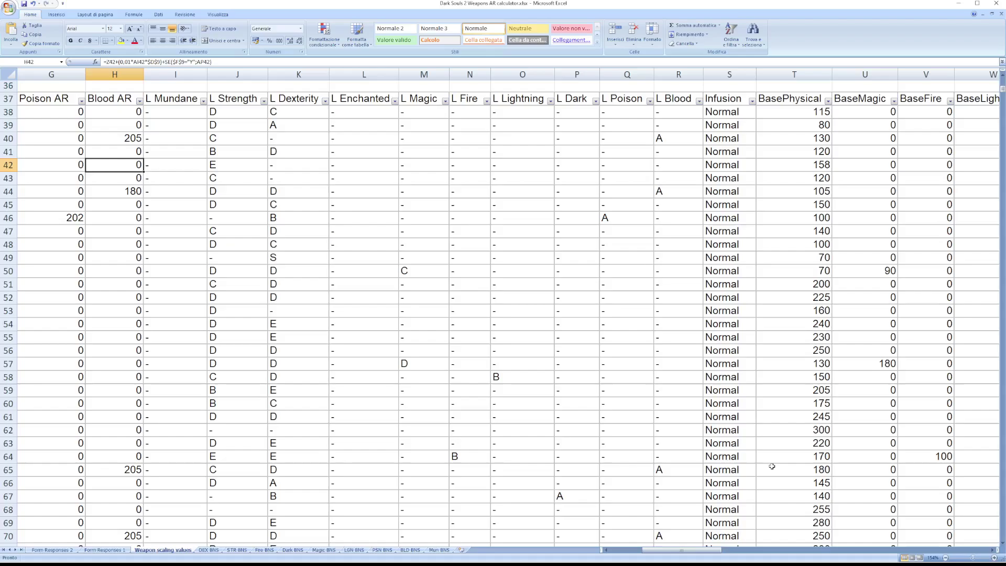
left_click(488, 183)
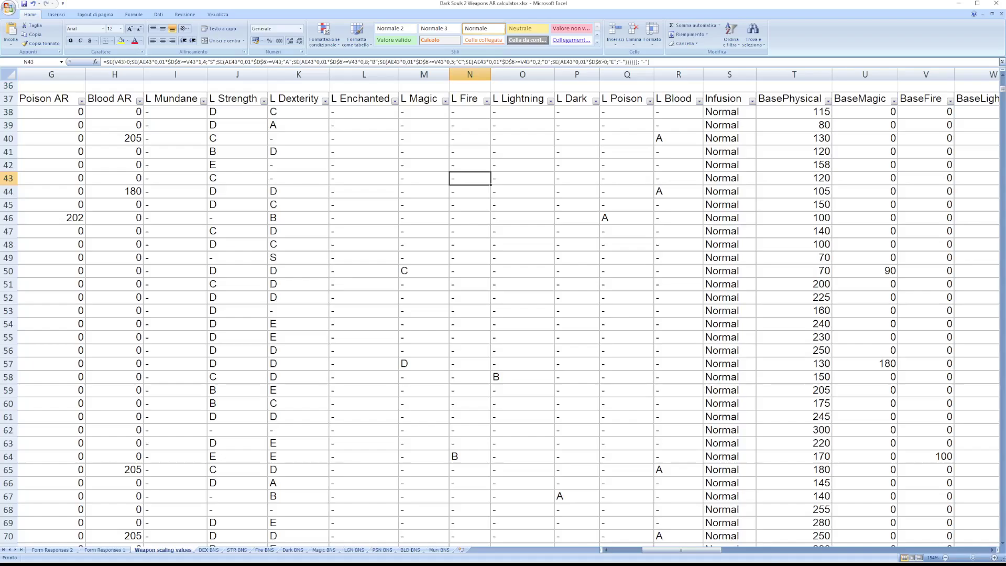
left_click(625, 551)
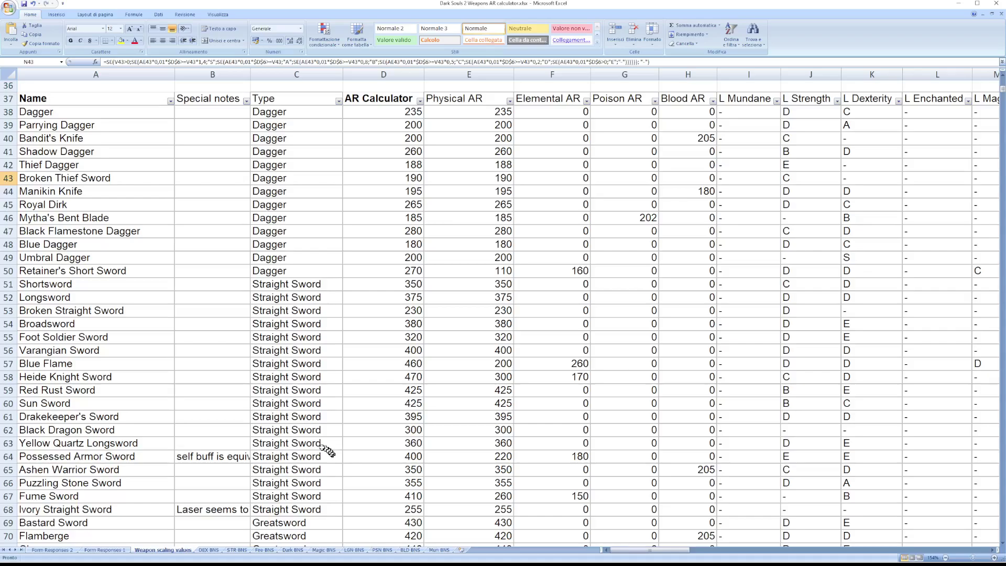
Set DEX, INT, FTH and ADT to 20 each in cells B3 to B6.
scroll(268, 406, "up", 12)
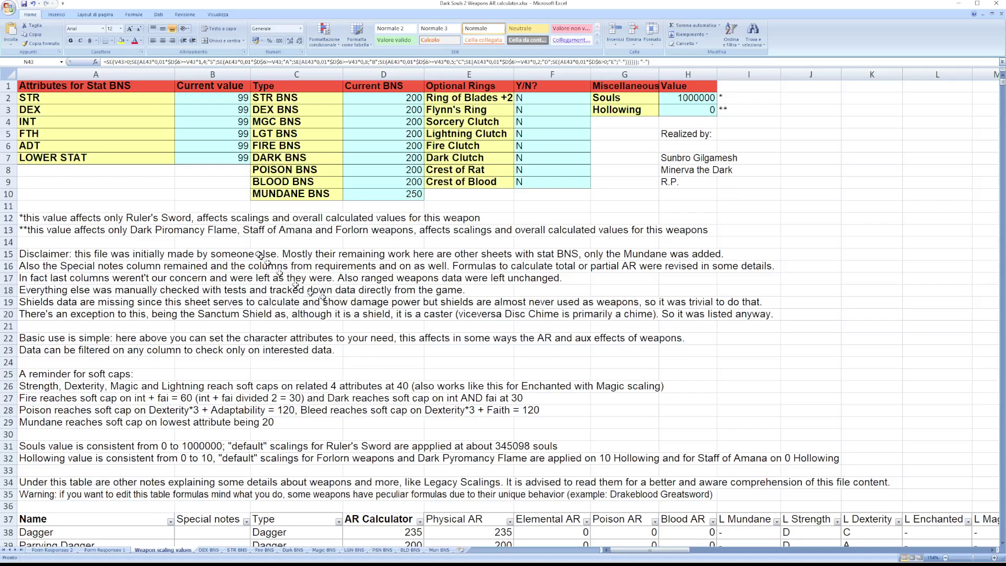
left_click(196, 114)
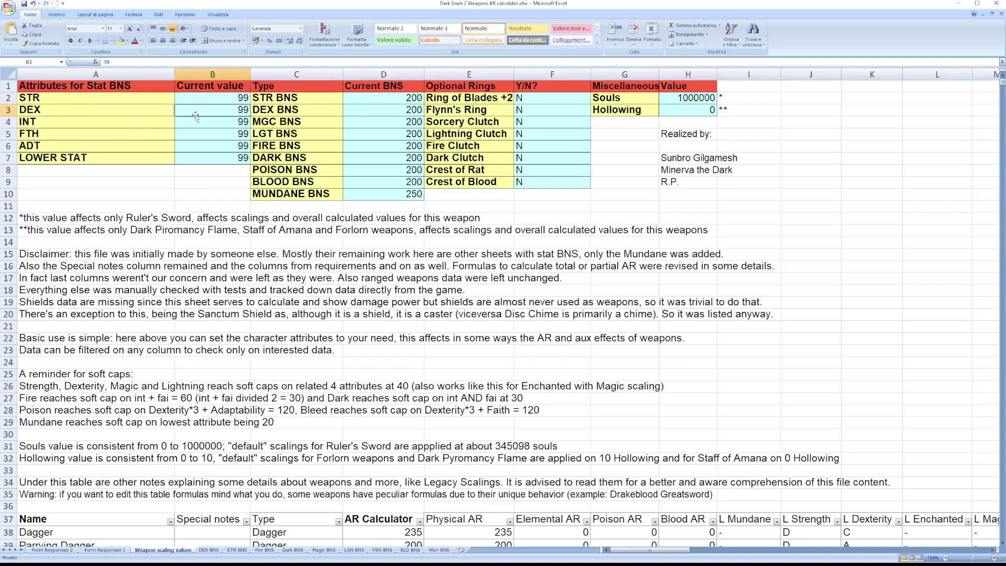
type("20")
key("Return")
type("20")
key("Return")
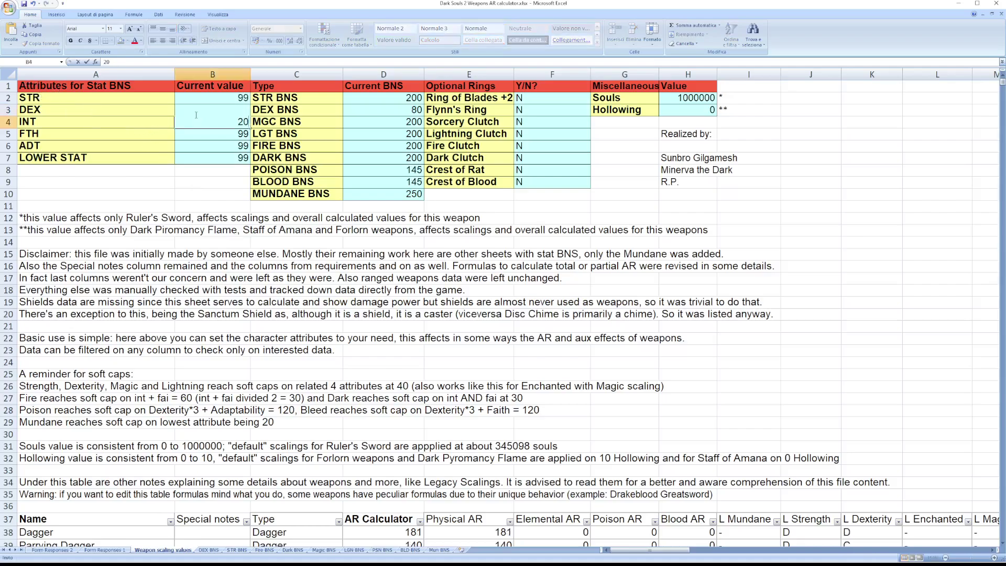
type("20")
key("Return")
type("20")
key("Return")
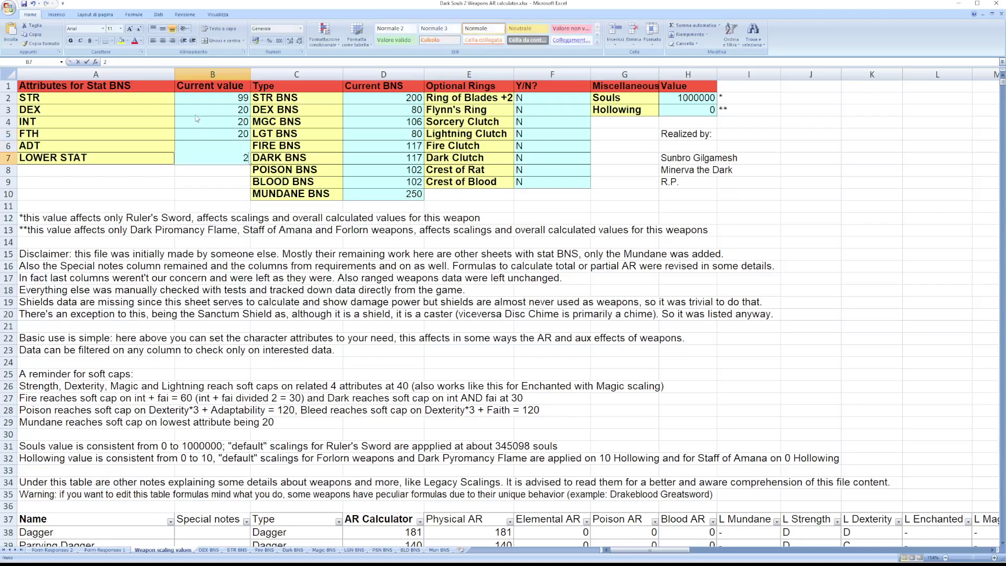
Set STR to 40 in B2, making STR BNS 140 and Dagger AR 172.
key("Up")
key("Up")
key("Up")
key("Up")
key("Up")
key("Up")
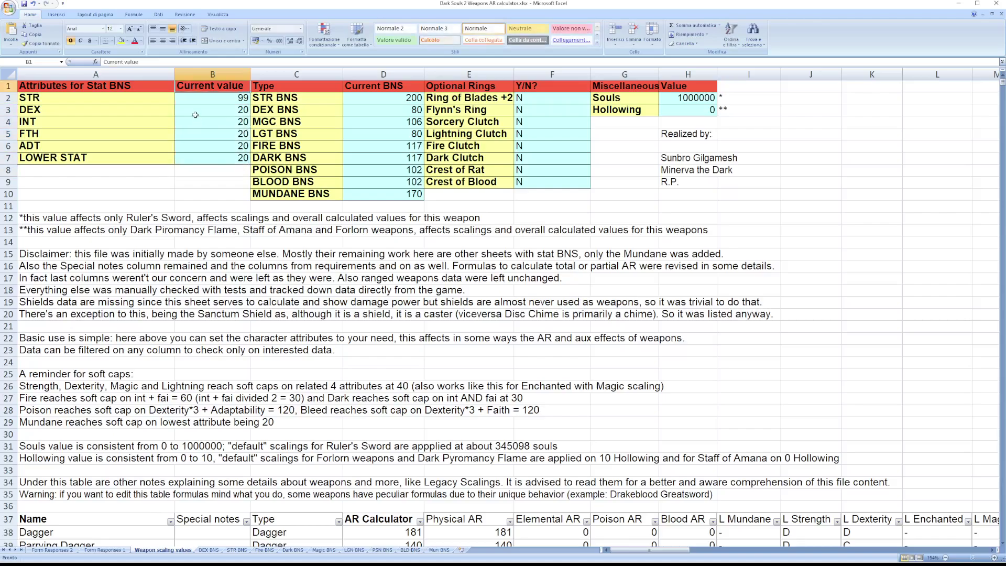
key("Down")
type("40")
key("Return")
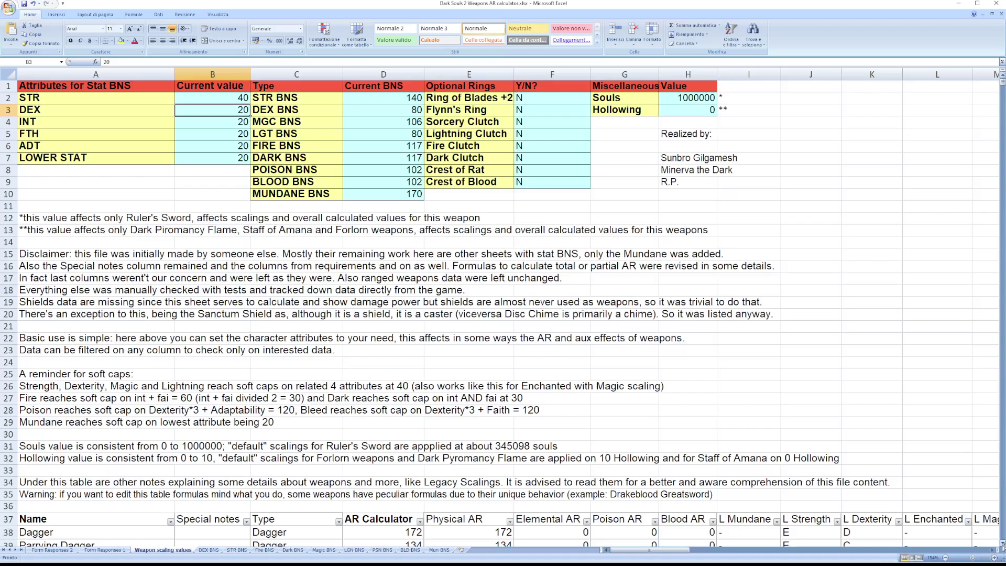
Show only AR values above 400, then check the Black Knight, Moonlight and Drakeblood Greatsword values.
left_click(1000, 544)
left_click_drag(1000, 543, 1000, 544)
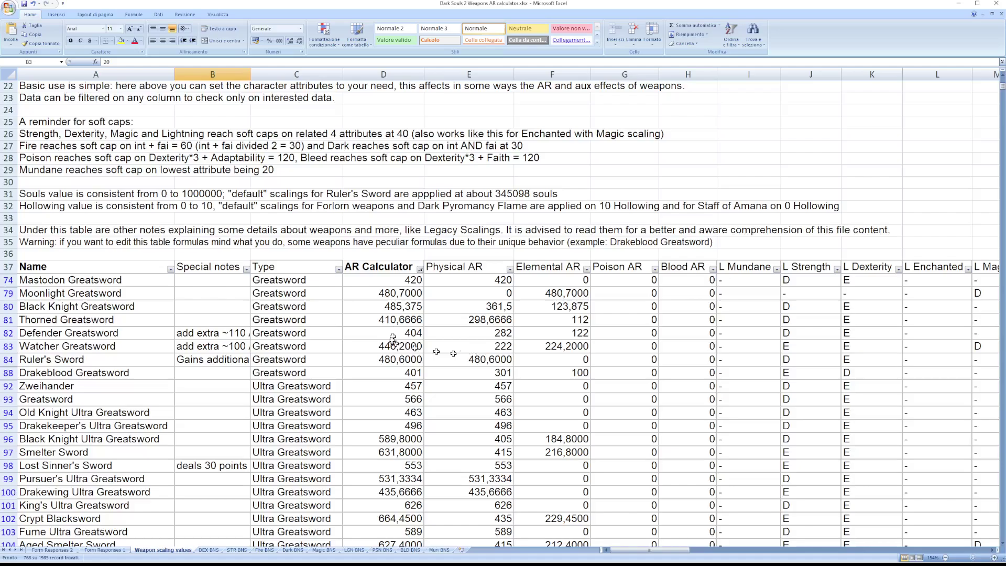
left_click(395, 307)
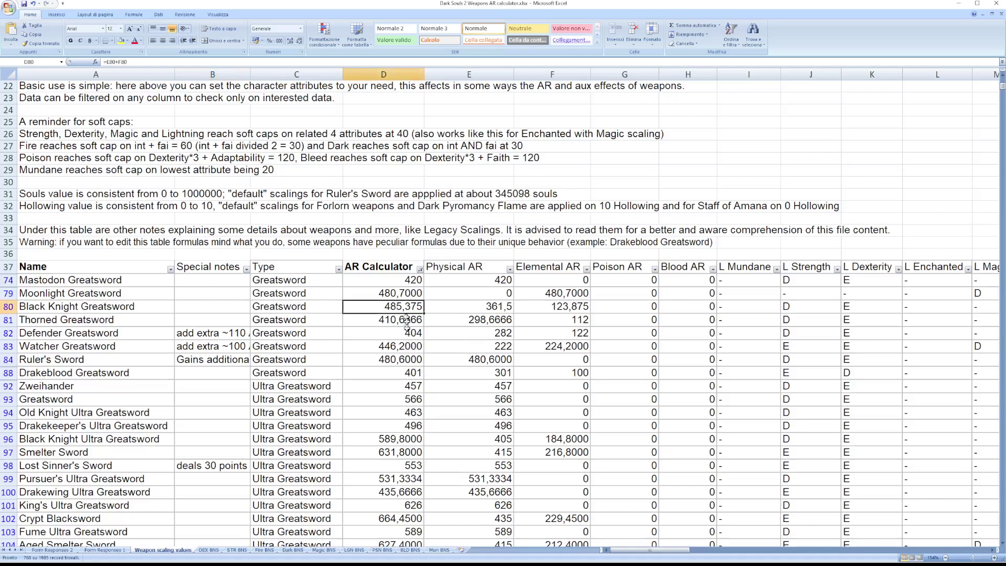
left_click(400, 291)
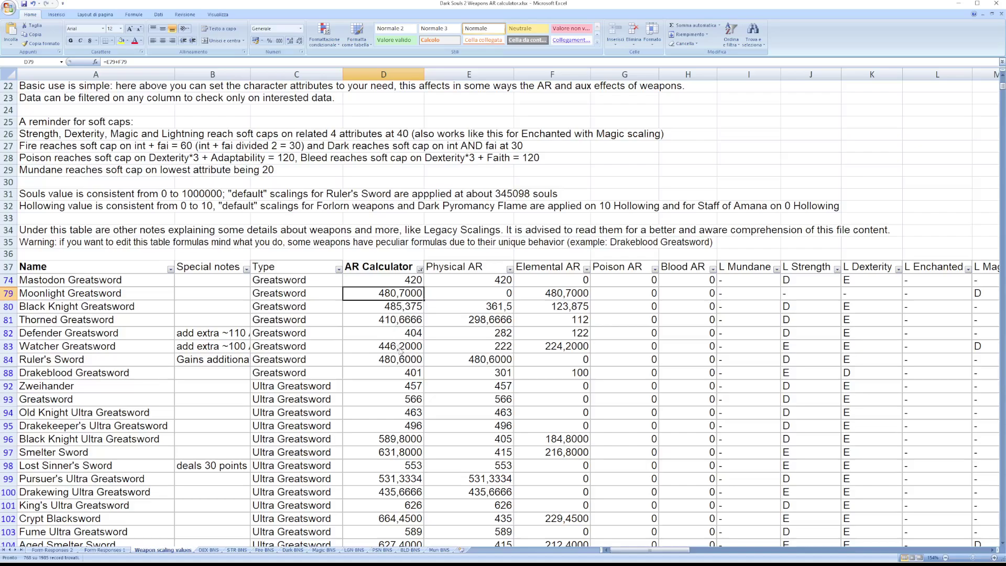
left_click(410, 372)
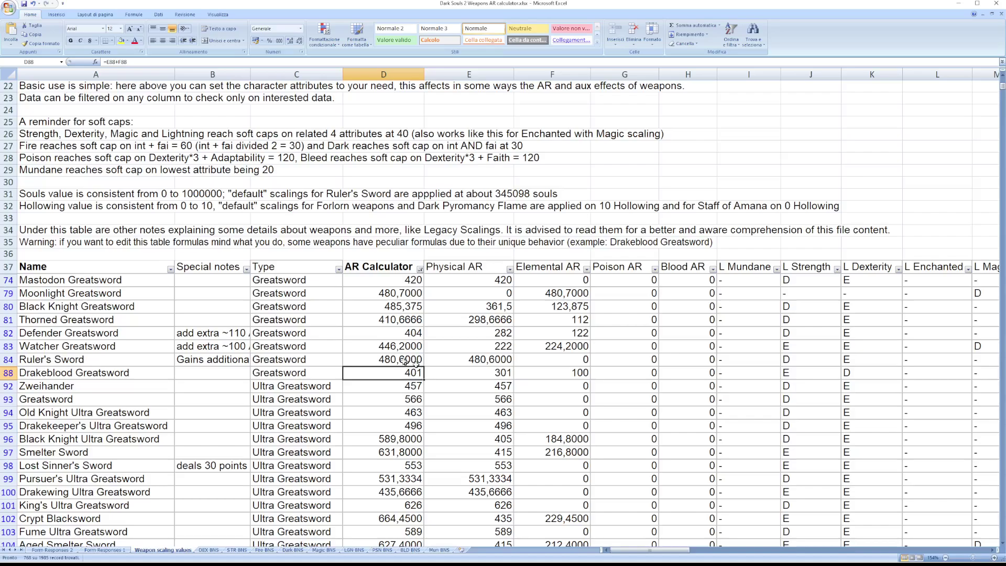
scroll(401, 361, "up", 7)
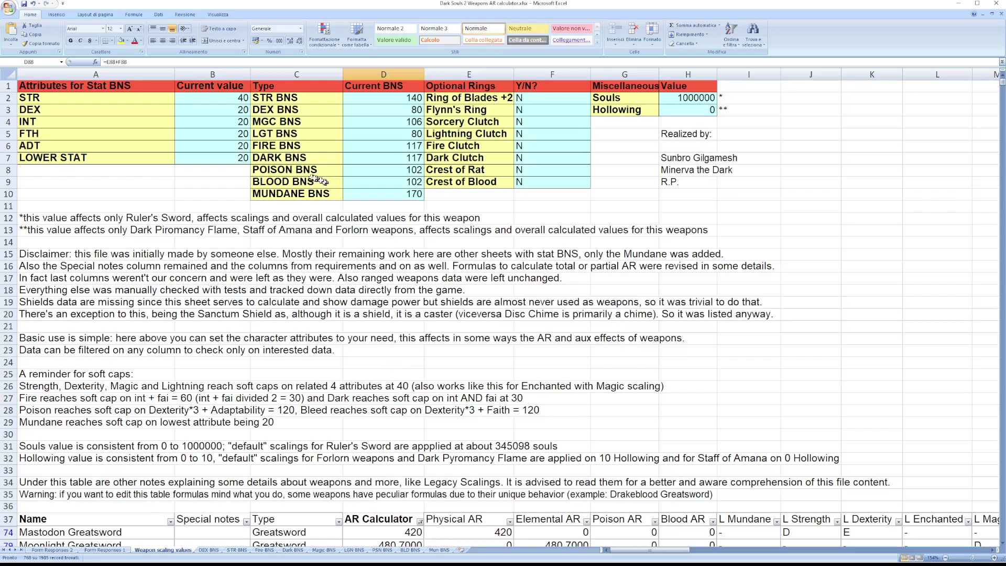
Compare the Mun BNS sheet, then select the Current BNS values (STR BNS 140, DEX BNS 80).
left_click_drag(361, 99, 367, 195)
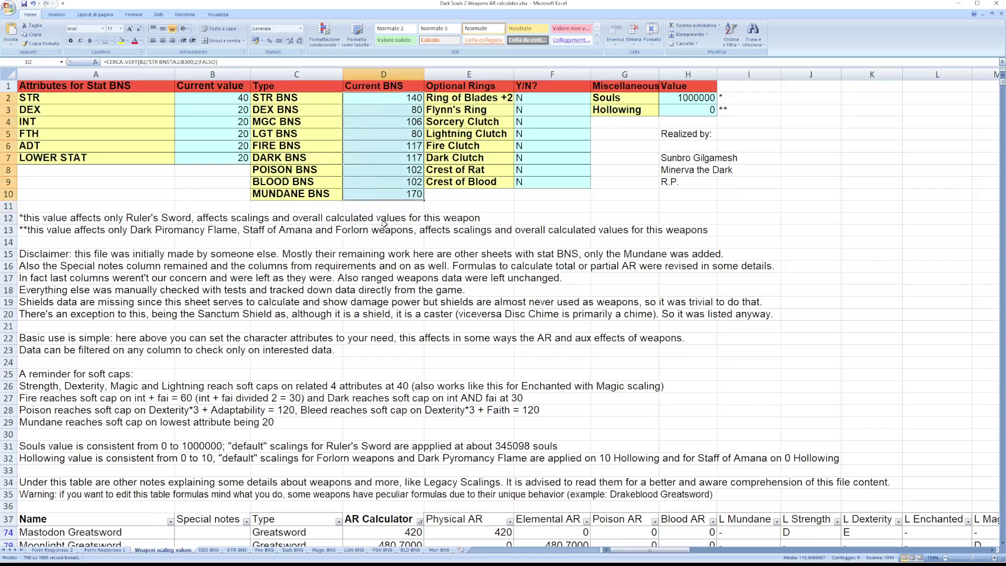
left_click(395, 266)
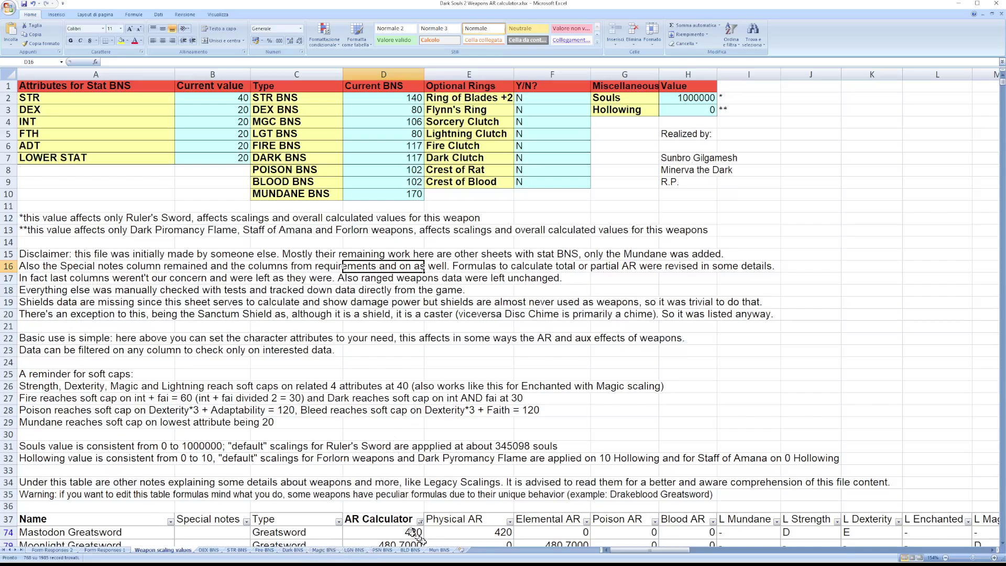
left_click(439, 549)
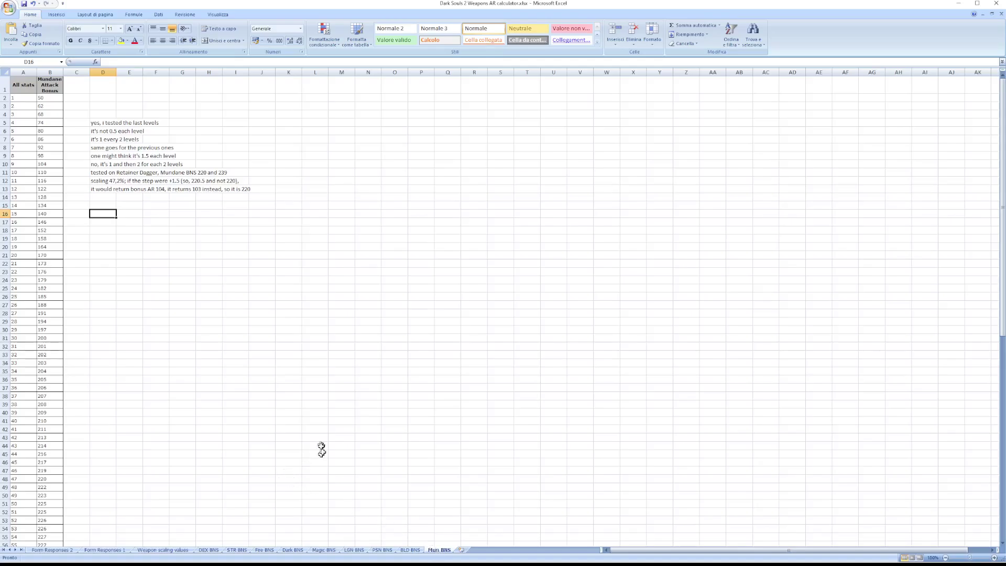
left_click(166, 549)
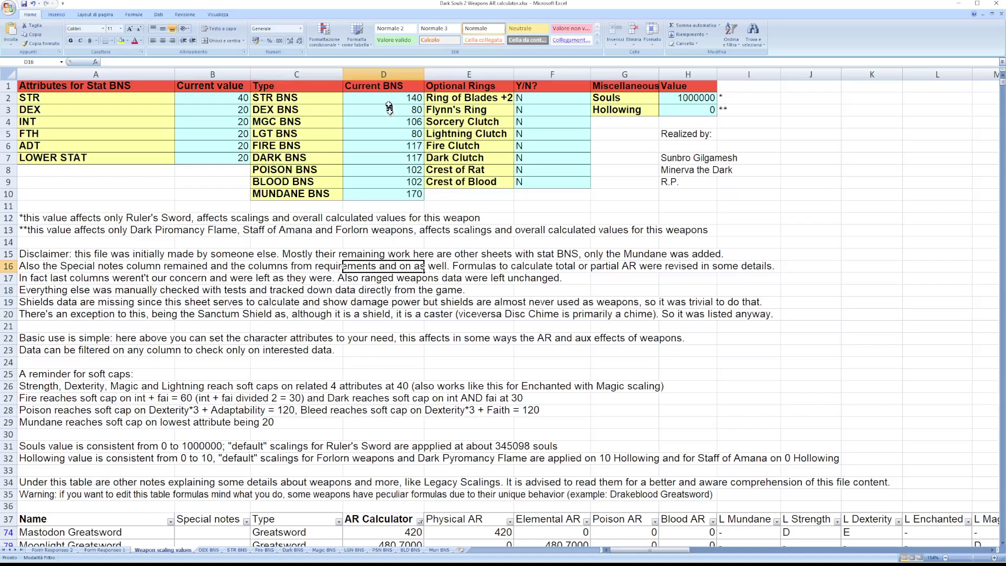
left_click_drag(387, 101, 396, 194)
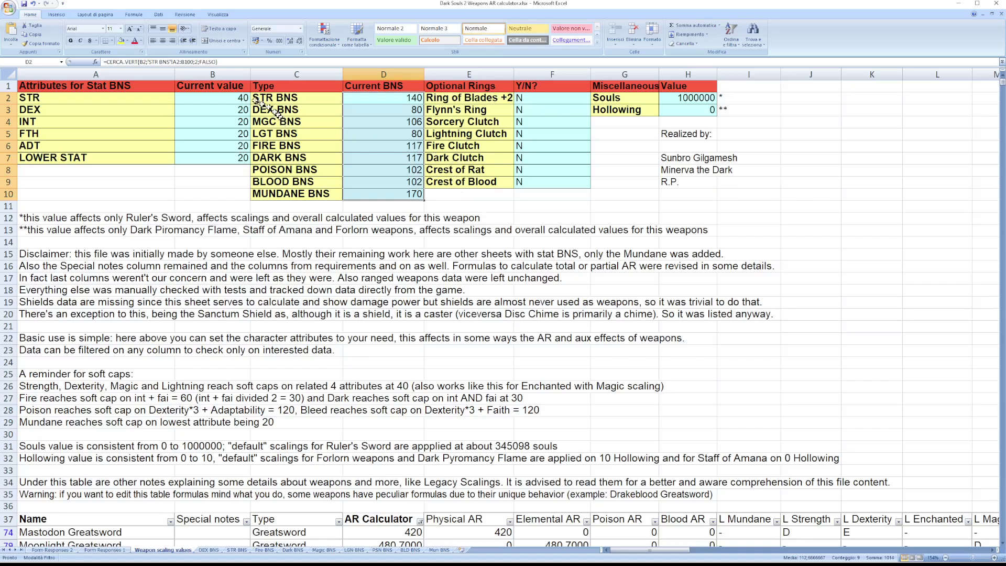
left_click_drag(235, 98, 233, 160)
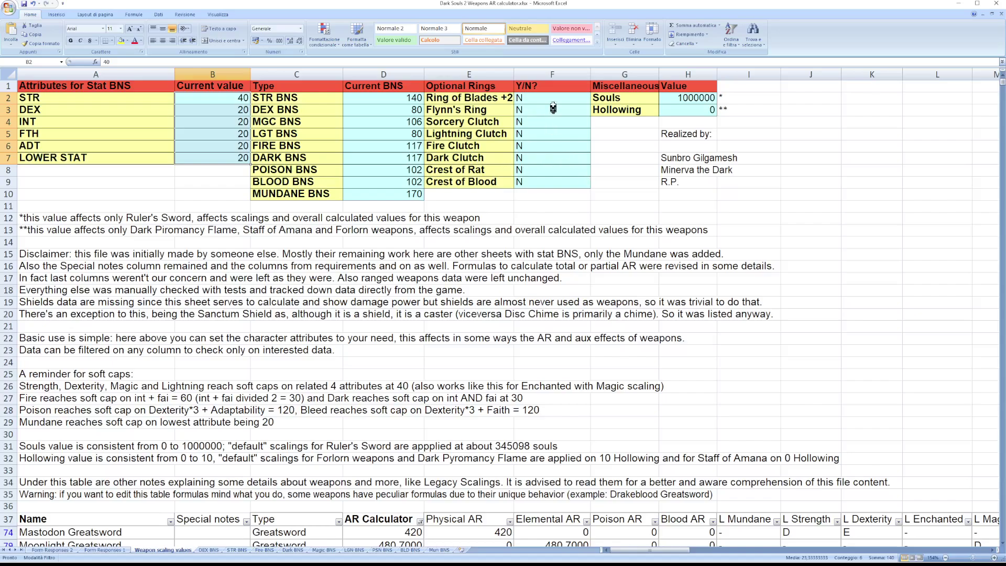
left_click_drag(553, 108, 609, 179)
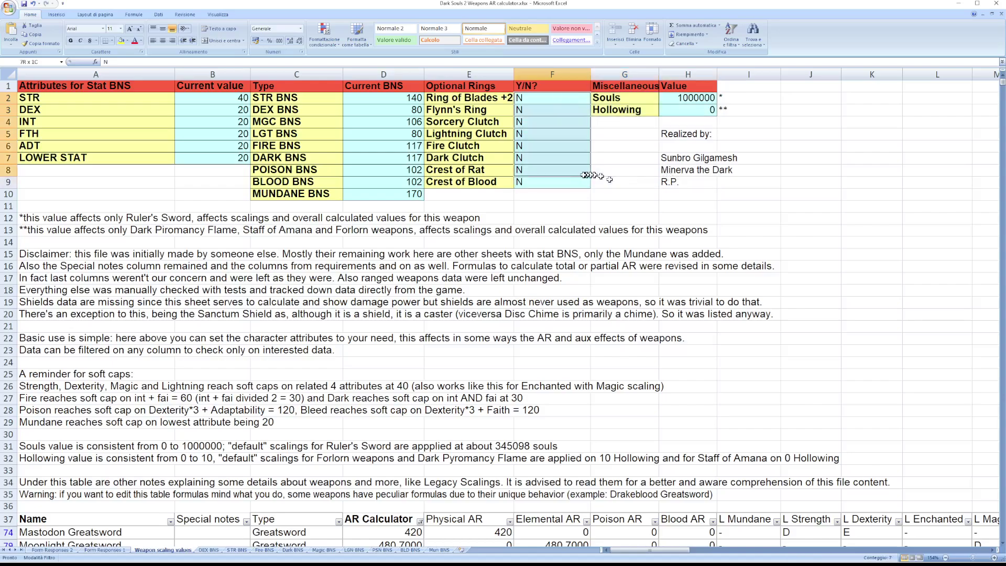
left_click_drag(686, 97, 686, 109)
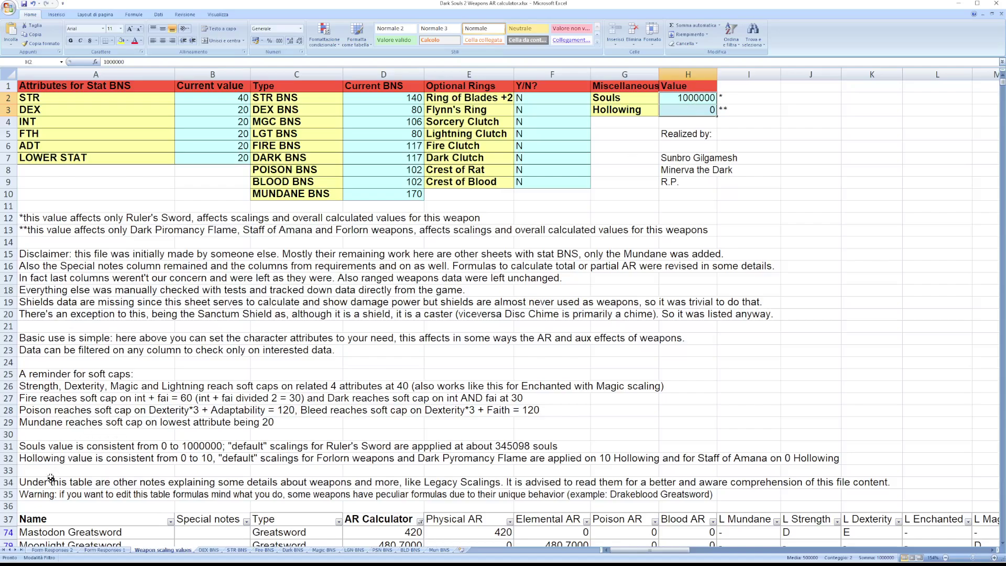
left_click_drag(32, 207, 34, 230)
left_click(220, 230)
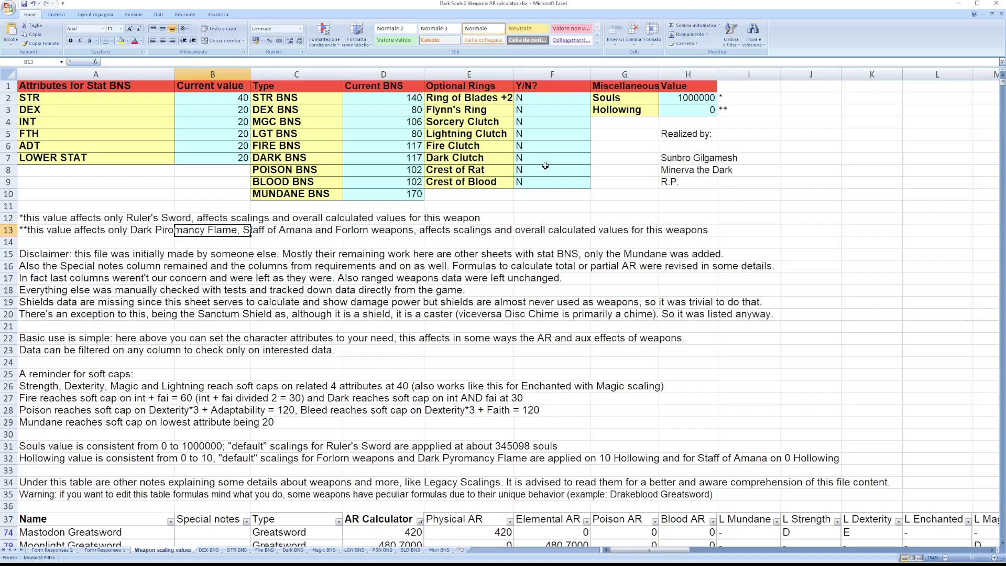
left_click(552, 85)
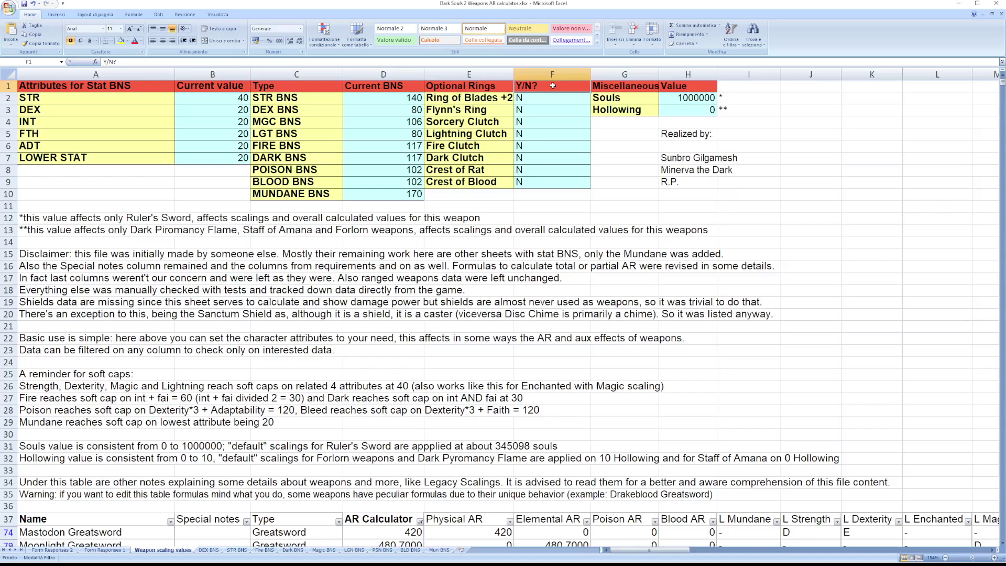
left_click_drag(556, 101, 557, 167)
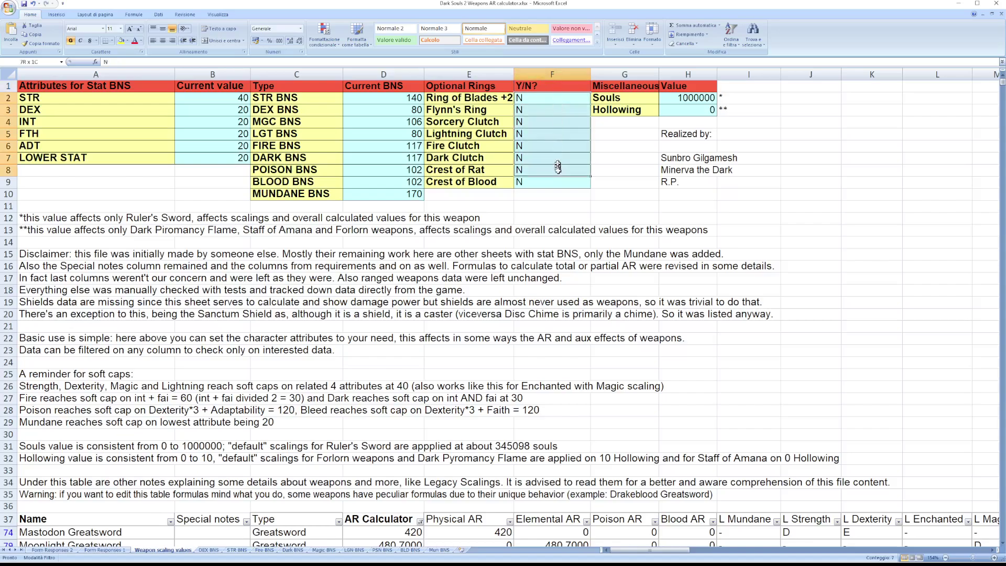
left_click(566, 100)
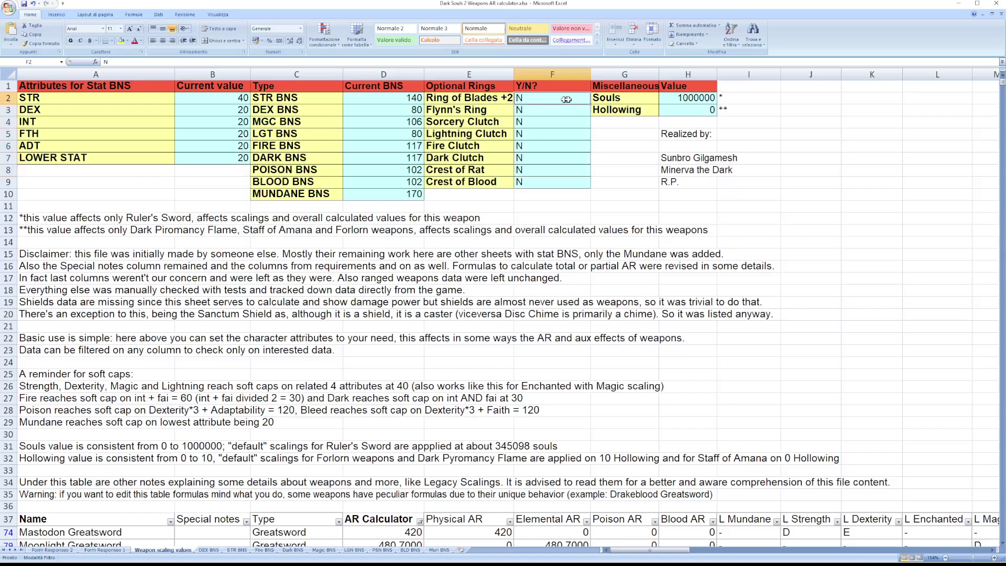
type("y")
key("Escape")
type("n")
key("Return")
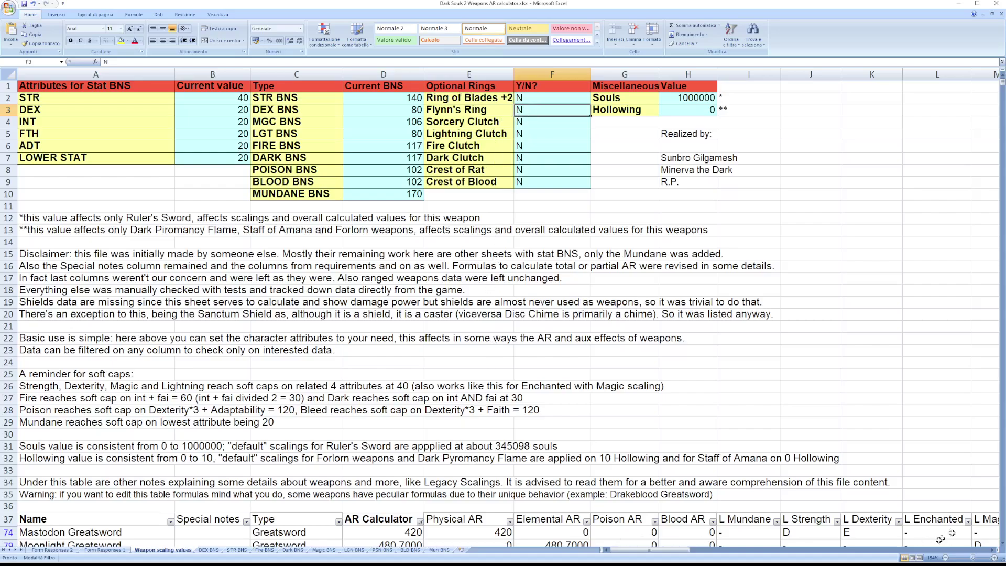
scroll(403, 502, "down", 2)
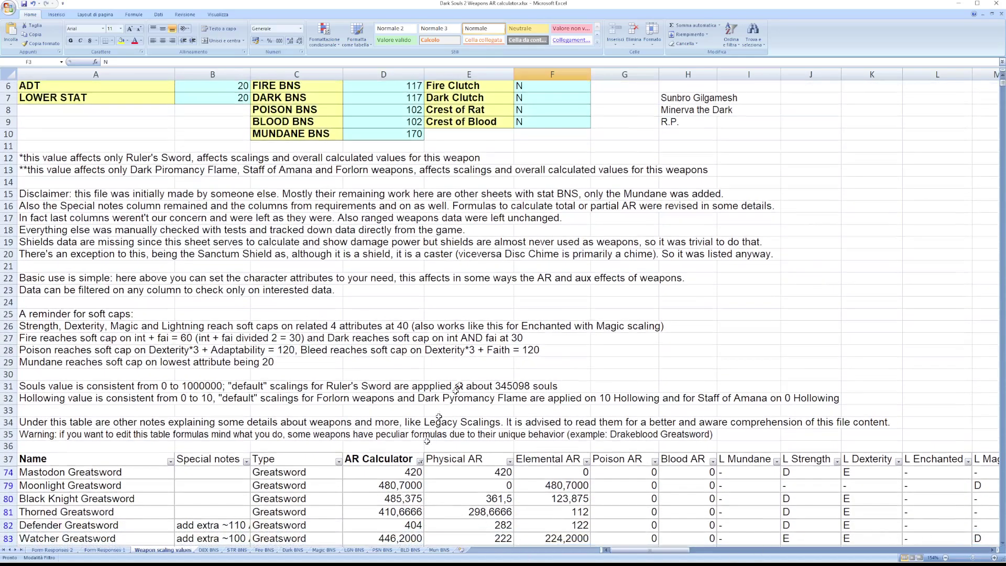
scroll(566, 265, "up", 2)
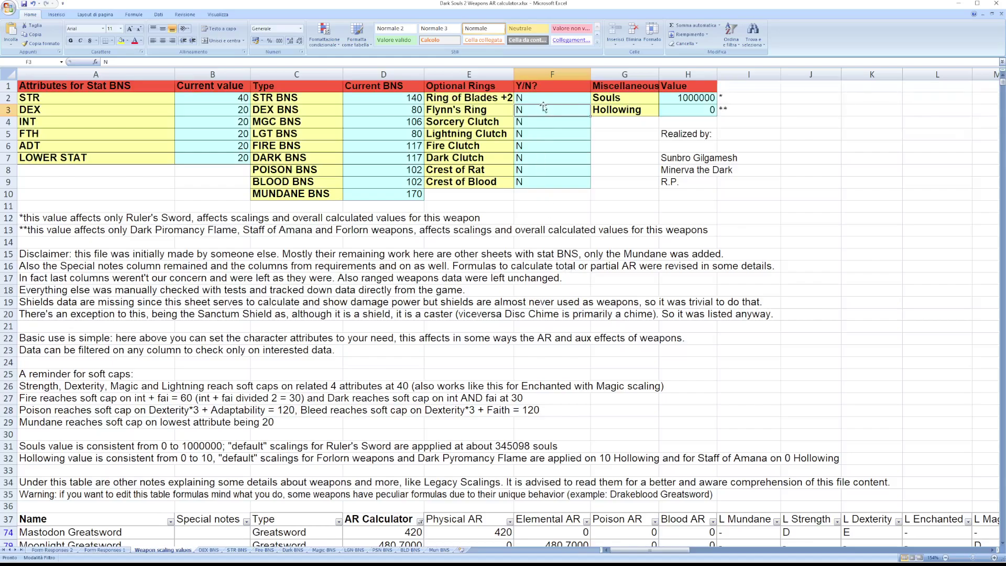
left_click(397, 533)
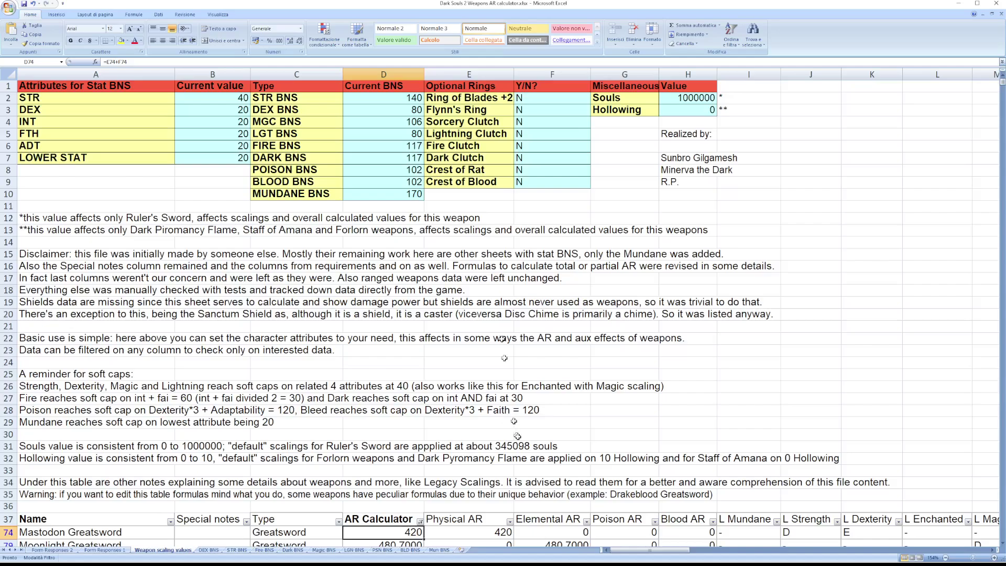
left_click(539, 97)
type("y")
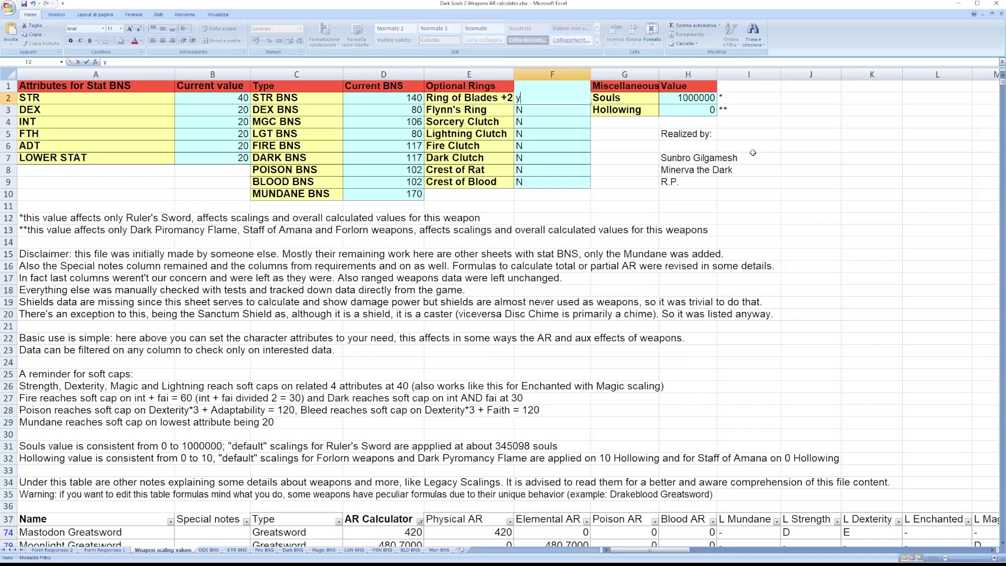
key("Return")
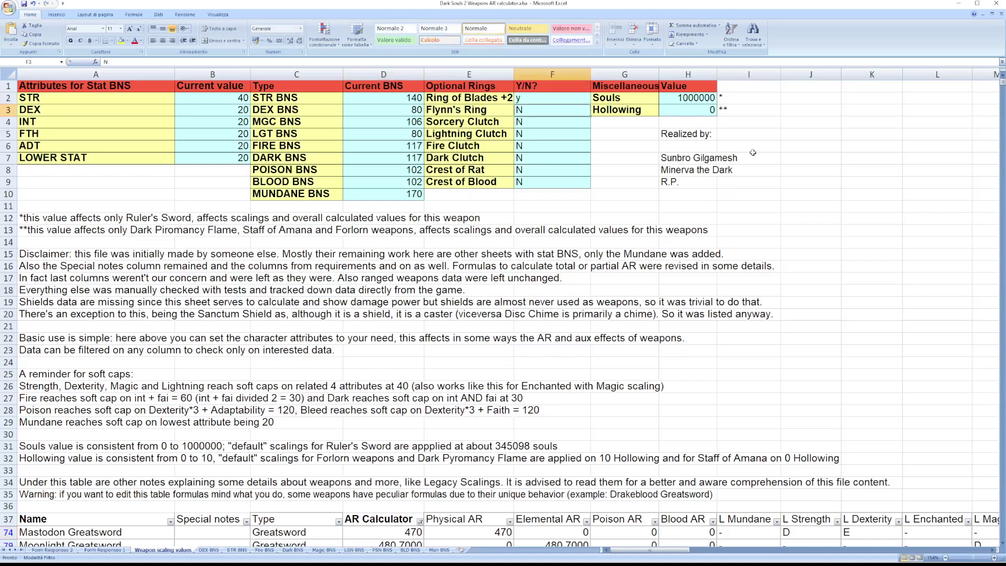
left_click(398, 534)
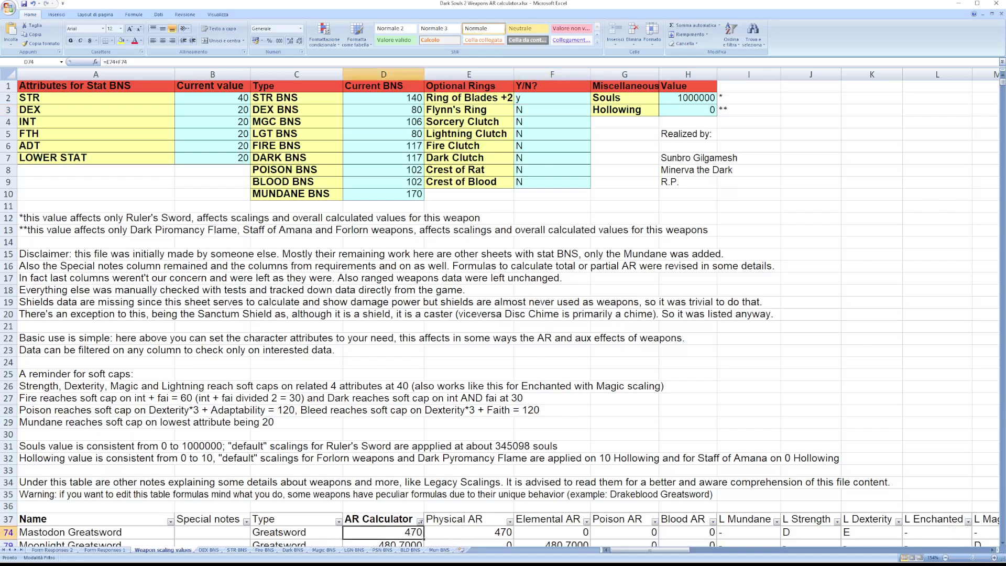
left_click(1001, 543)
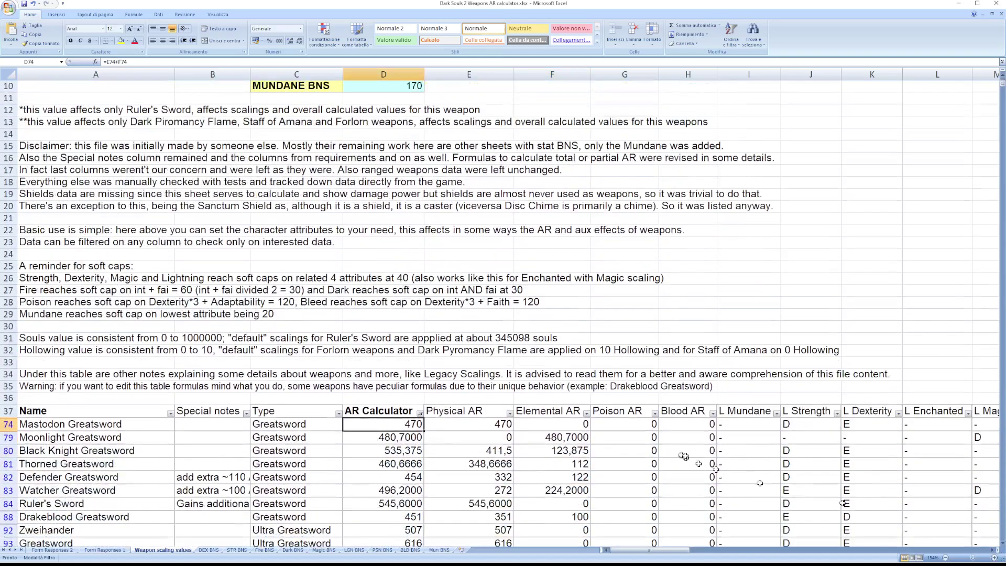
scroll(663, 445, "up", 3)
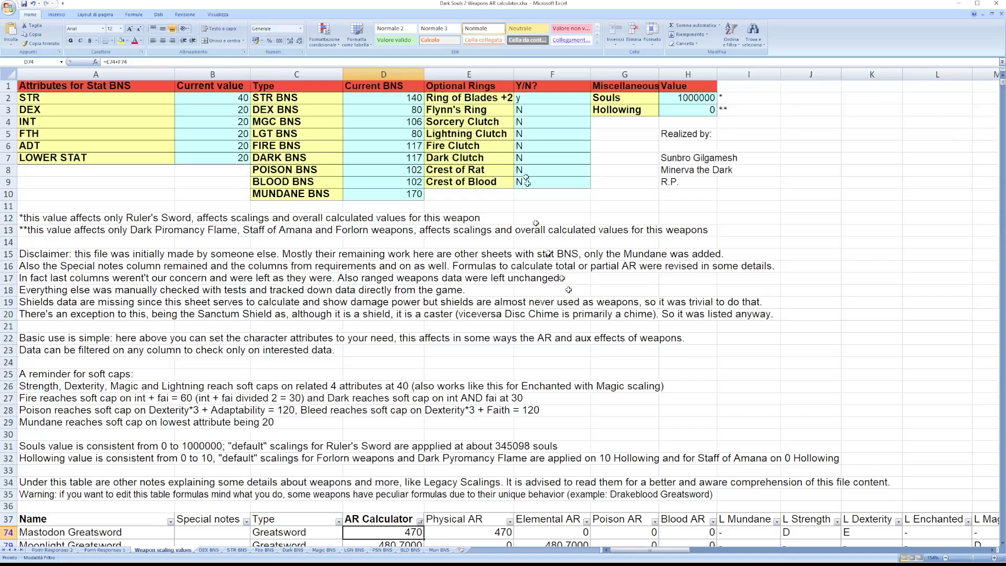
key("ctrl+z")
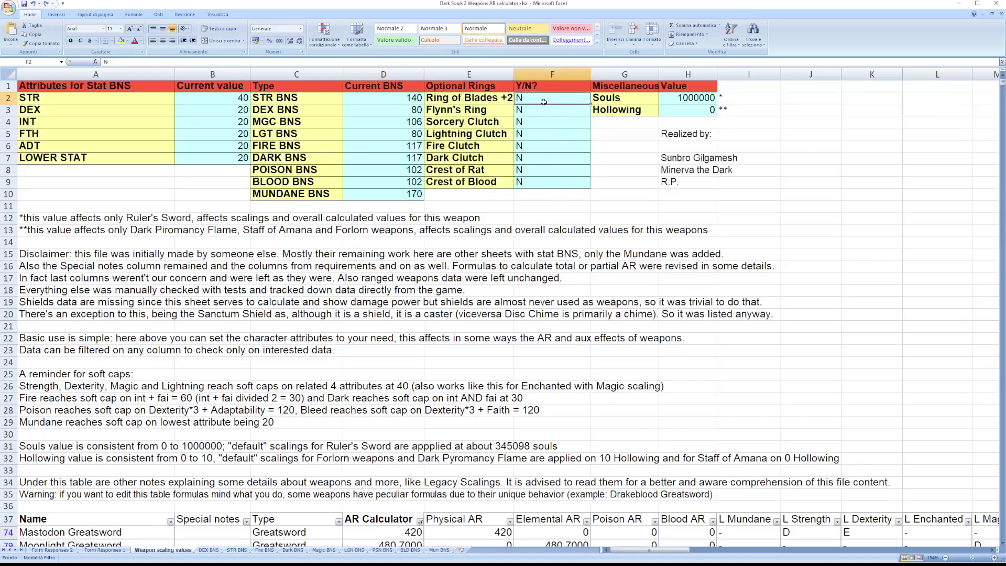
left_click_drag(542, 101, 539, 182)
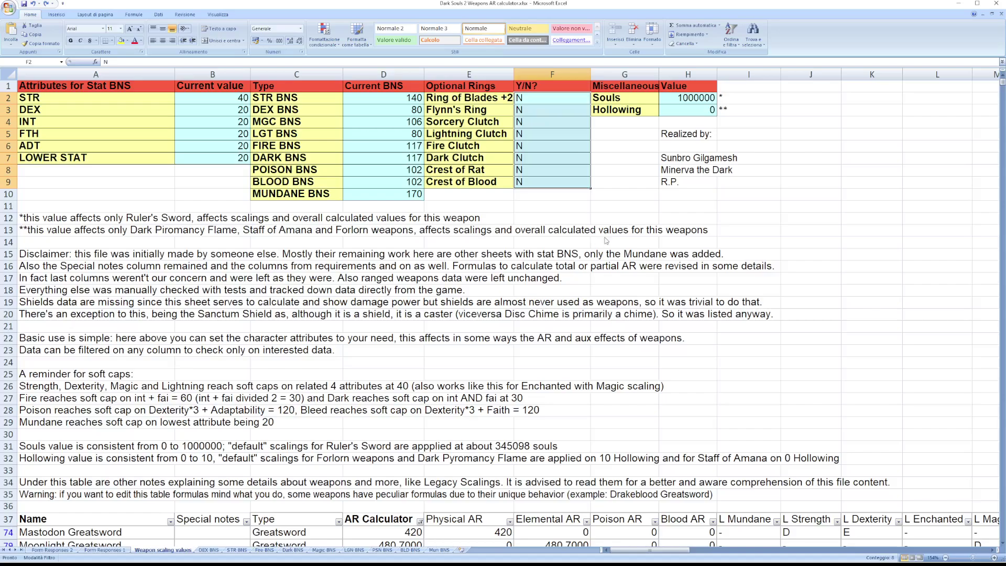